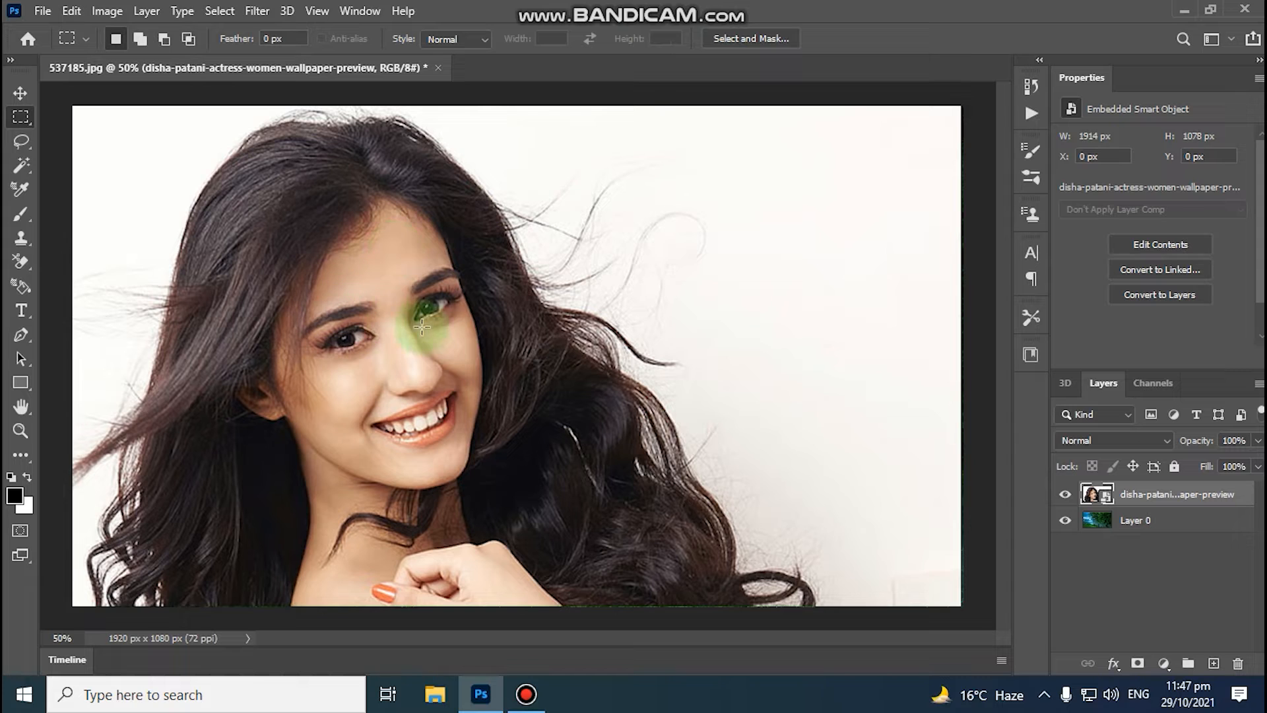
# Open Select and Mask for the portrait layer and compare the On Layers, Black & White, On White and On Black views, ending on Overlay.
pyautogui.click(746, 41)
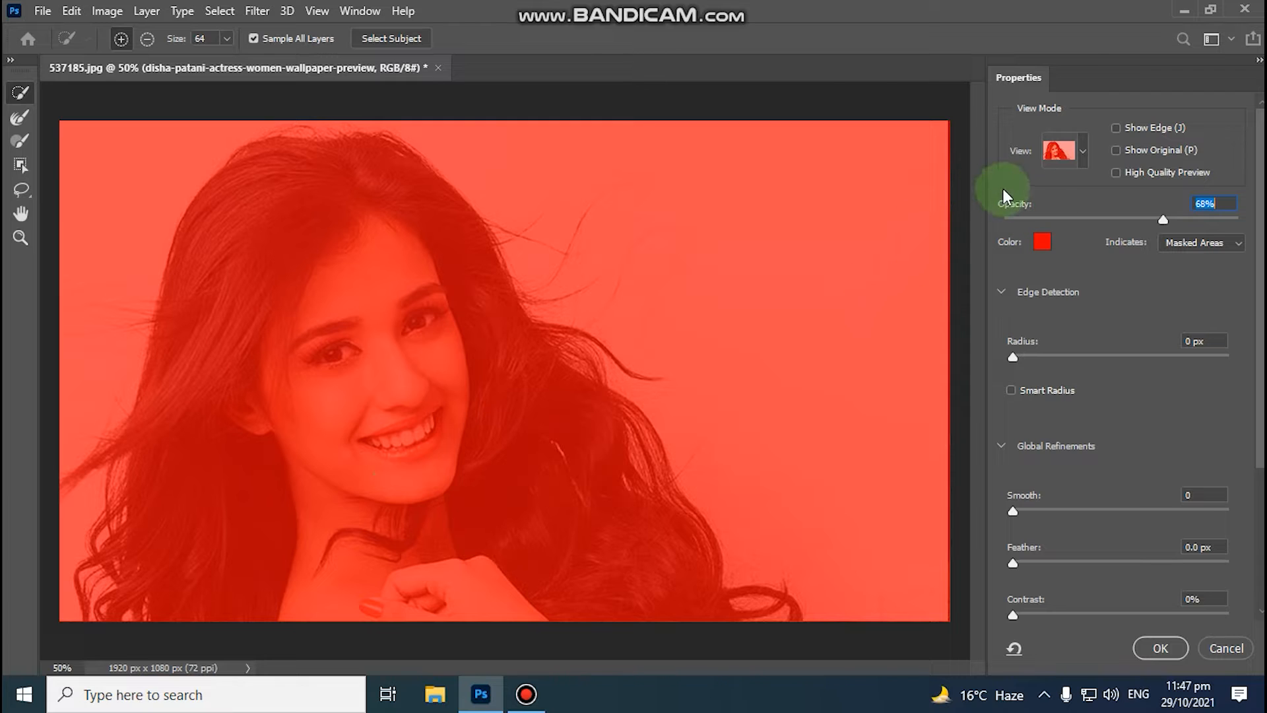
pyautogui.click(1082, 153)
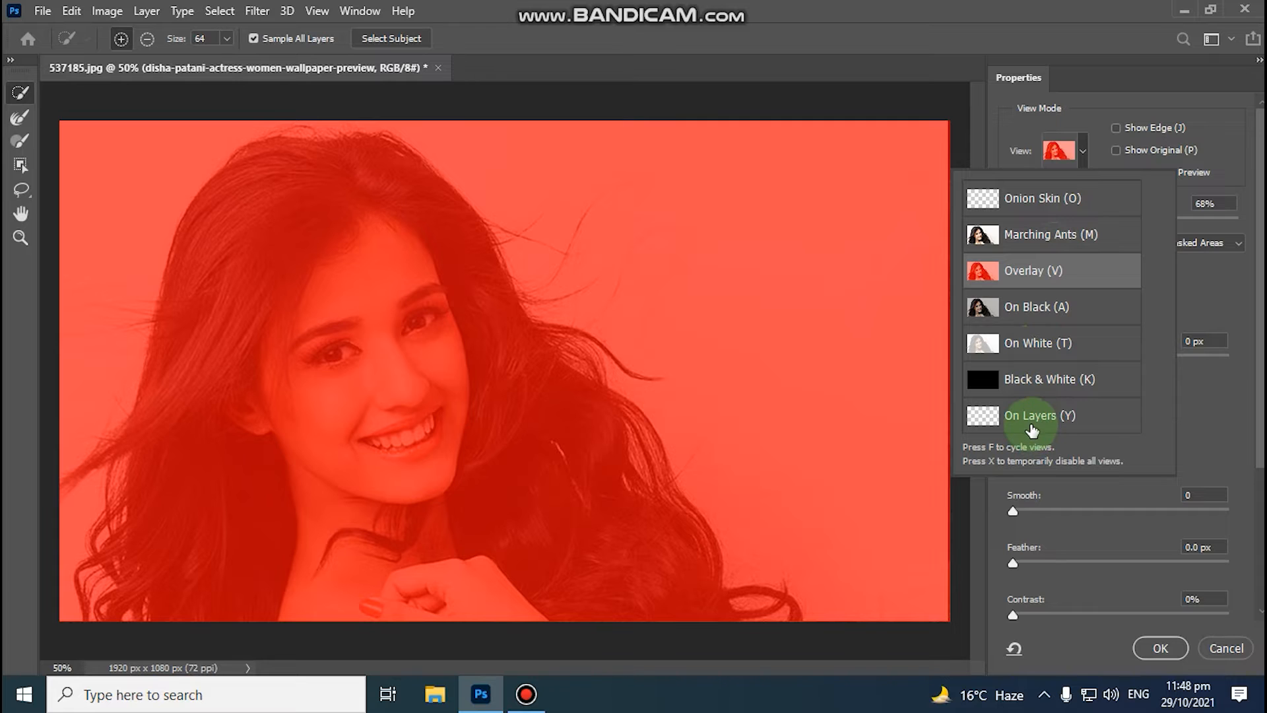
pyautogui.click(1032, 426)
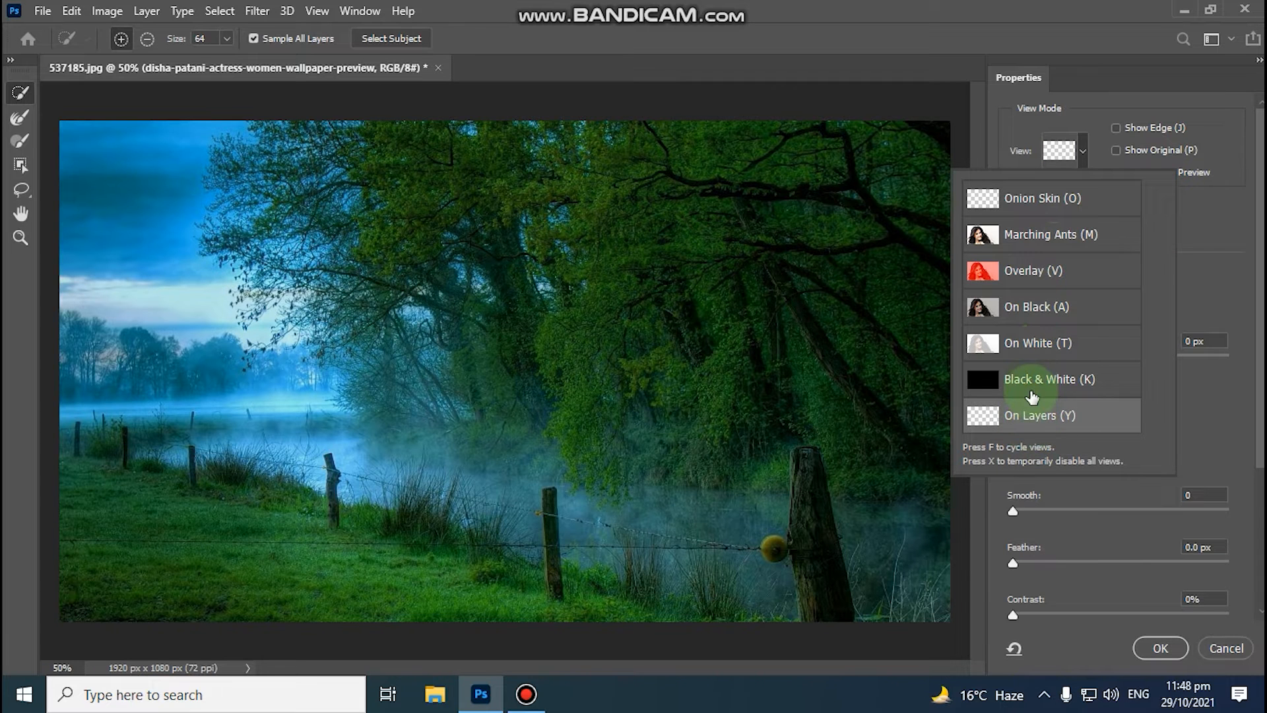
pyautogui.click(1040, 382)
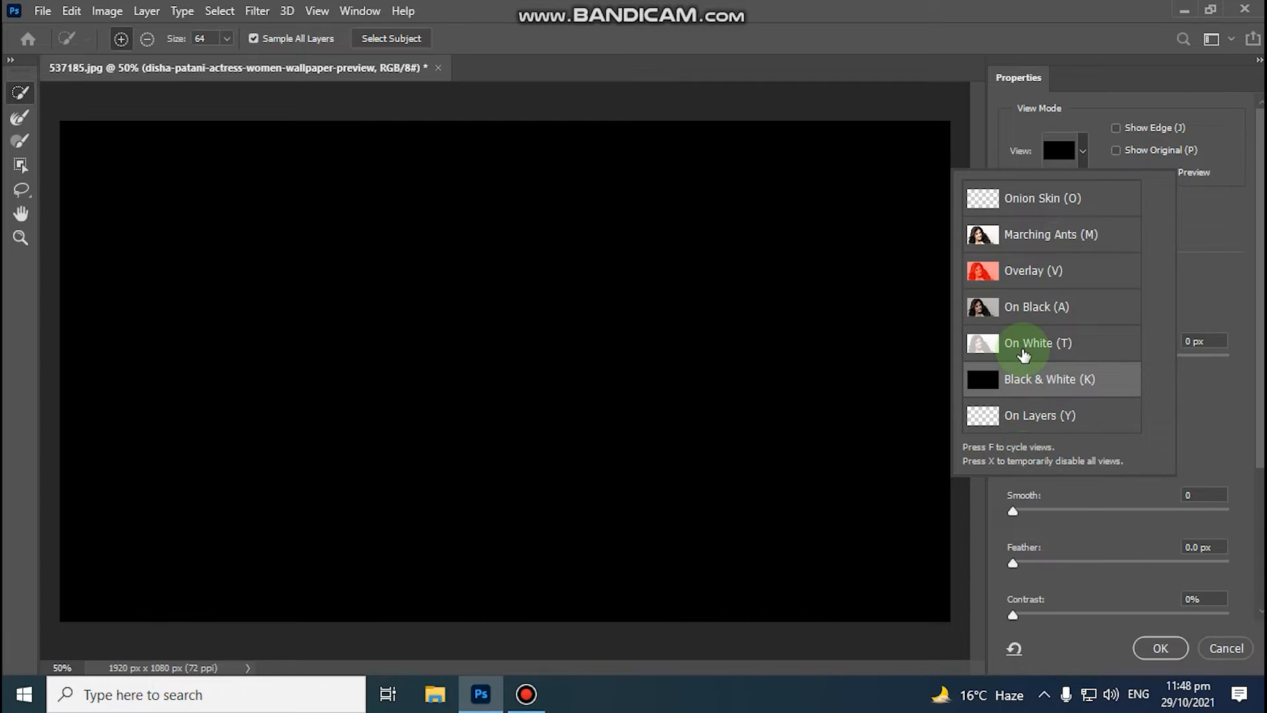
pyautogui.click(1024, 355)
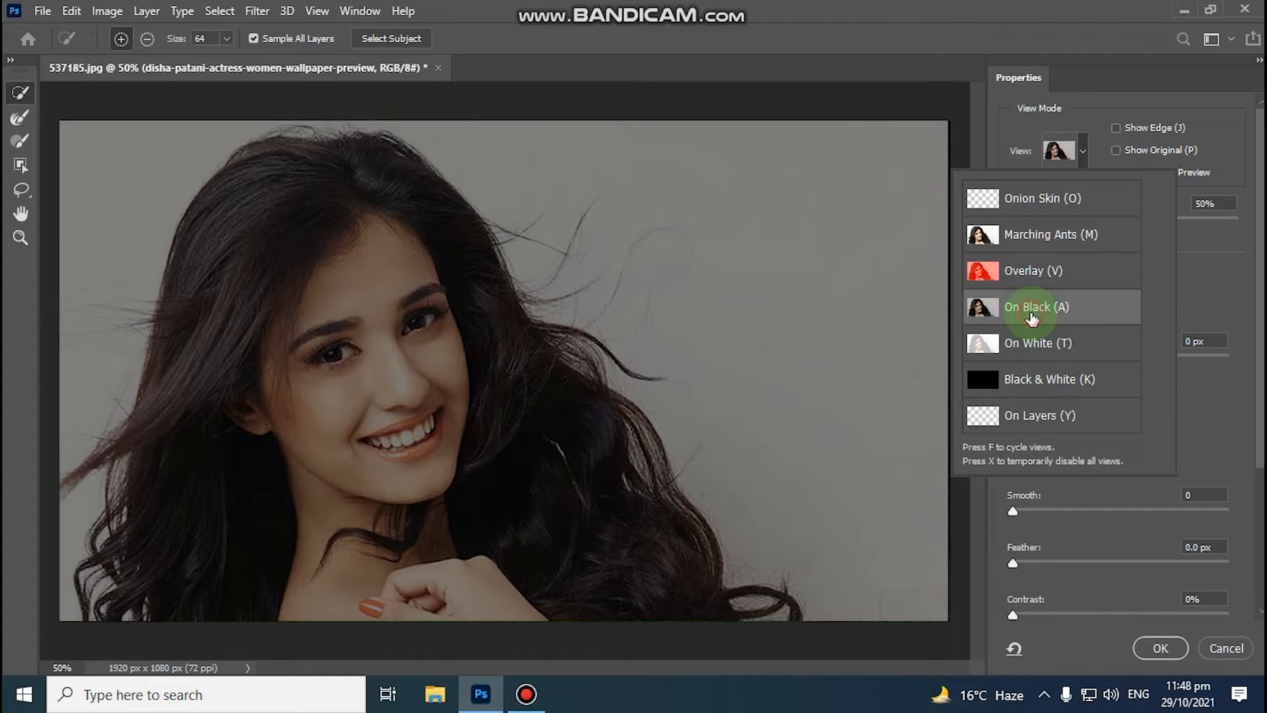
pyautogui.click(1032, 309)
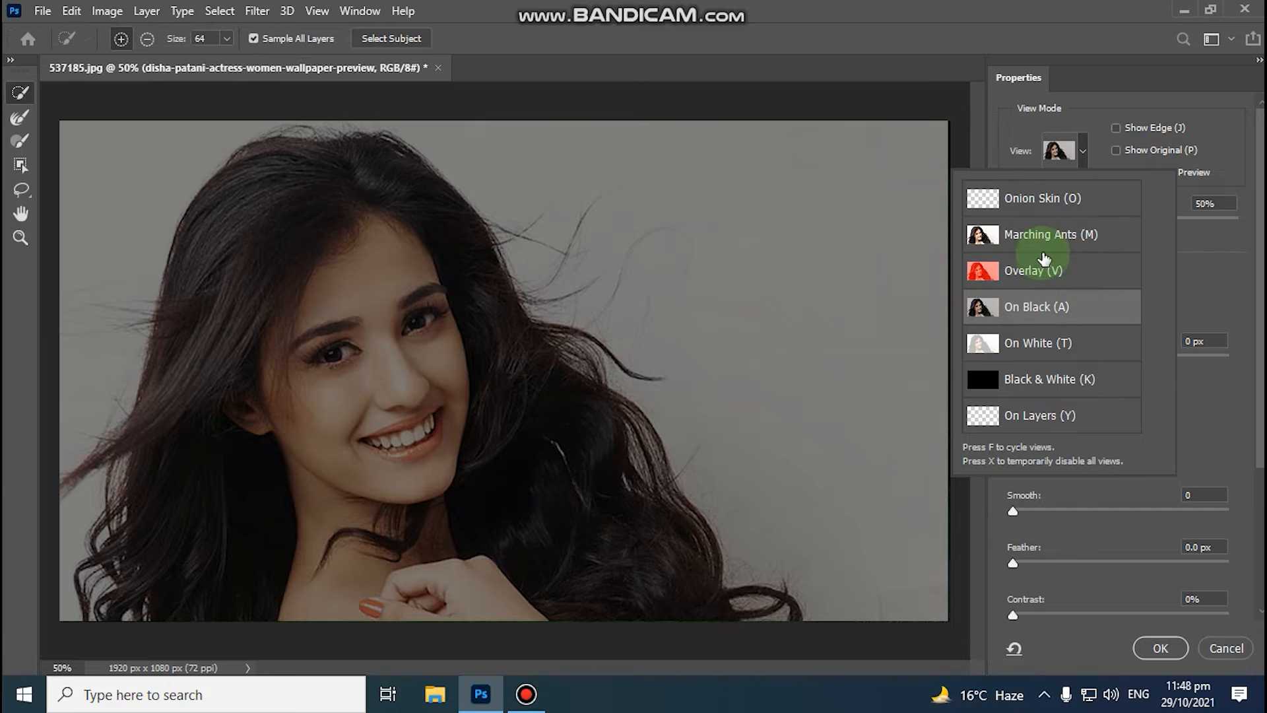
pyautogui.click(1028, 276)
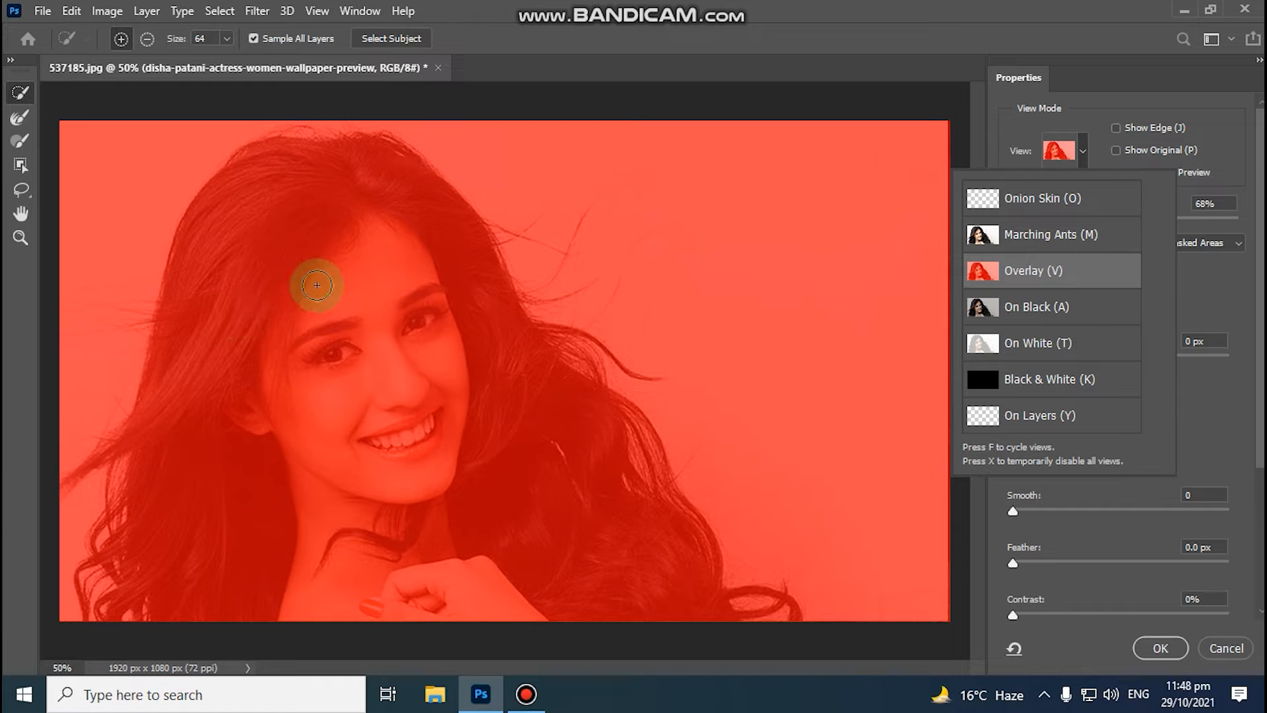
# Add the woman's hair, face, shoulders and hand to the selection with the Quick Selection brush.
pyautogui.moveTo(306, 196)
pyautogui.mouseDown()
pyautogui.moveTo(238, 232)
pyautogui.moveTo(209, 311)
pyautogui.moveTo(187, 396)
pyautogui.moveTo(200, 517)
pyautogui.mouseUp()
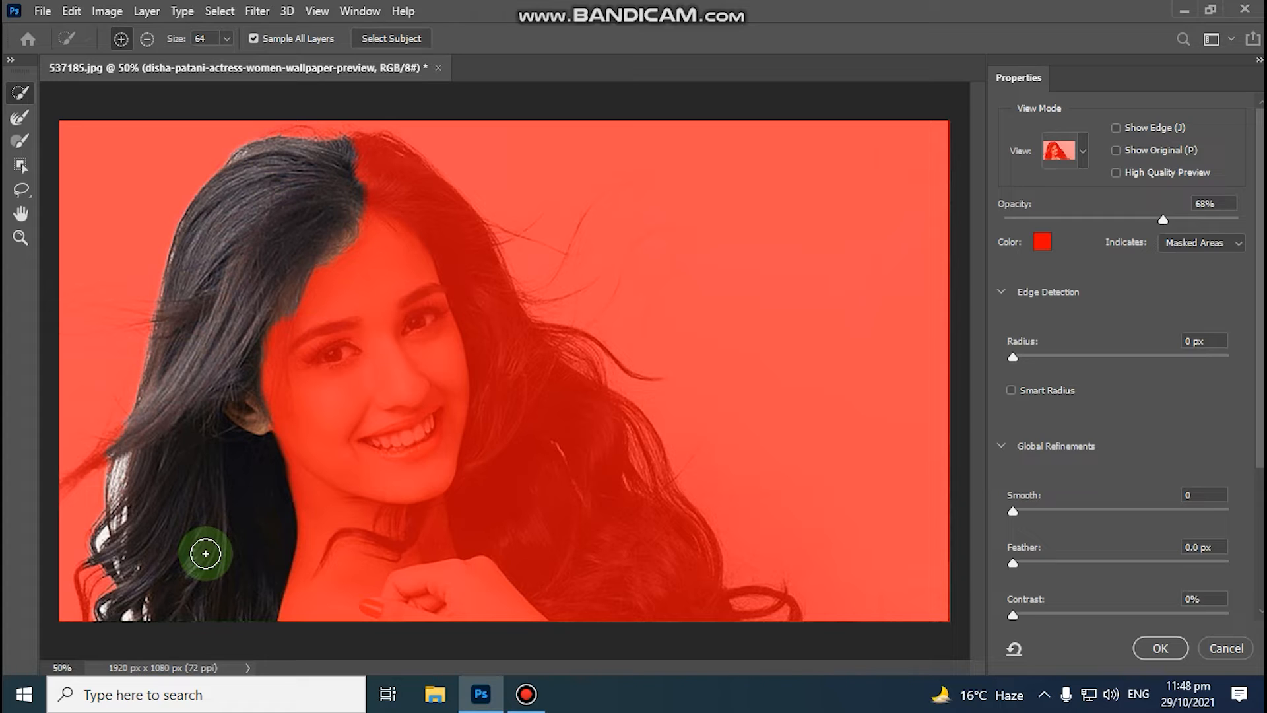
pyautogui.moveTo(206, 553)
pyautogui.mouseDown()
pyautogui.moveTo(357, 523)
pyautogui.moveTo(423, 562)
pyautogui.moveTo(443, 601)
pyautogui.moveTo(549, 595)
pyautogui.moveTo(559, 571)
pyautogui.moveTo(499, 455)
pyautogui.moveTo(388, 337)
pyautogui.mouseUp()
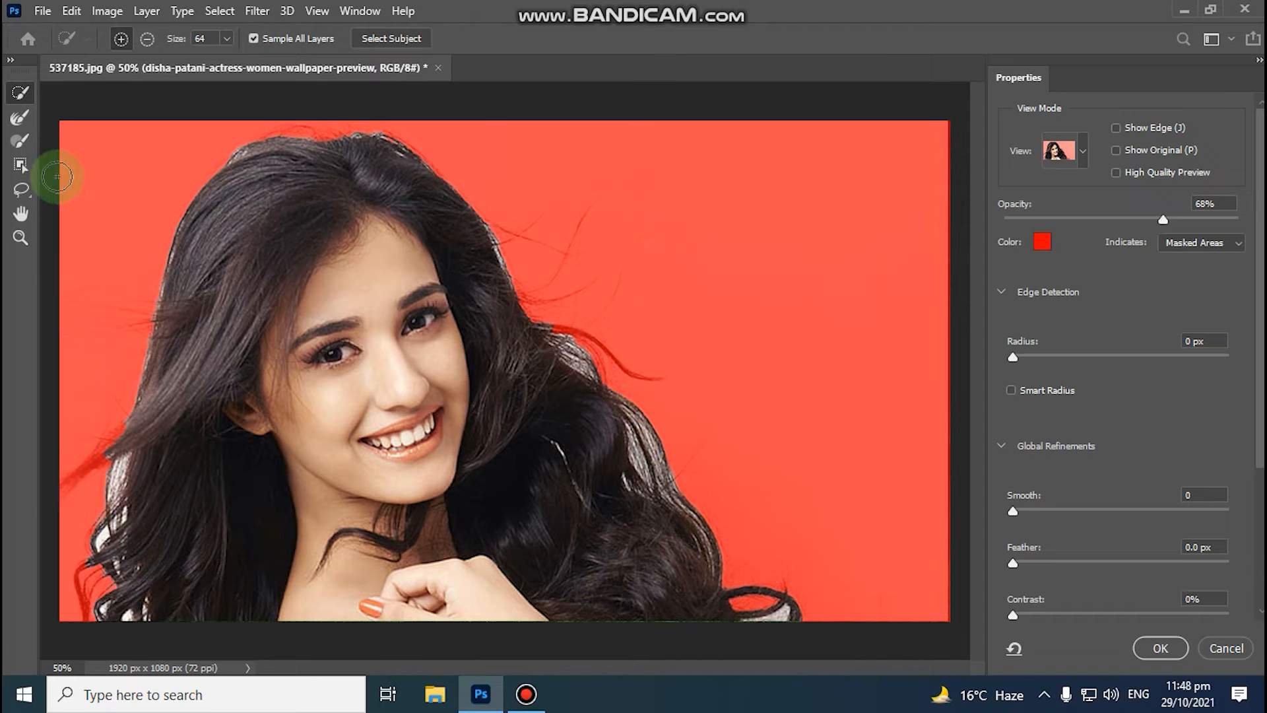
# Paint with the Refine Edge Brush over the hair's left outline and the flyaway strands to the right of her head.
pyautogui.click(21, 121)
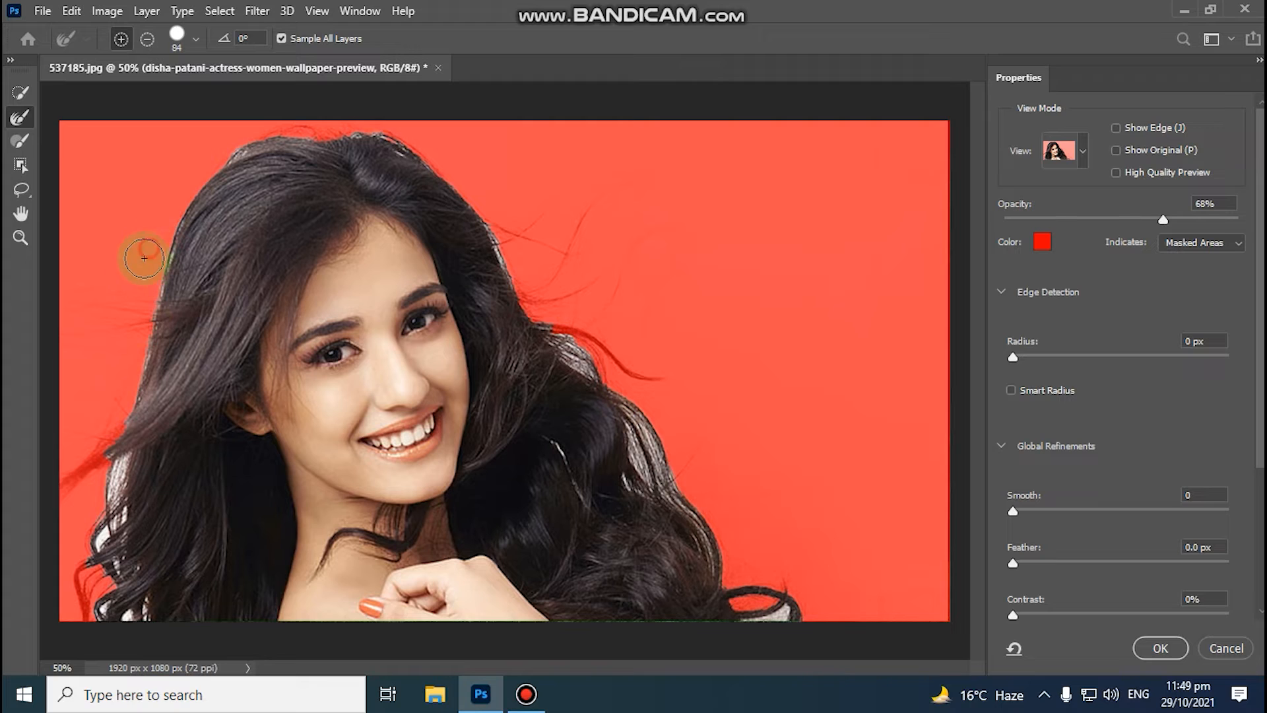
pyautogui.click(130, 315)
pyautogui.moveTo(98, 306)
pyautogui.mouseDown()
pyautogui.moveTo(84, 414)
pyautogui.moveTo(98, 390)
pyautogui.moveTo(65, 509)
pyautogui.moveTo(116, 397)
pyautogui.moveTo(111, 441)
pyautogui.moveTo(127, 369)
pyautogui.moveTo(71, 528)
pyautogui.moveTo(68, 601)
pyautogui.moveTo(83, 645)
pyautogui.moveTo(103, 519)
pyautogui.mouseUp()
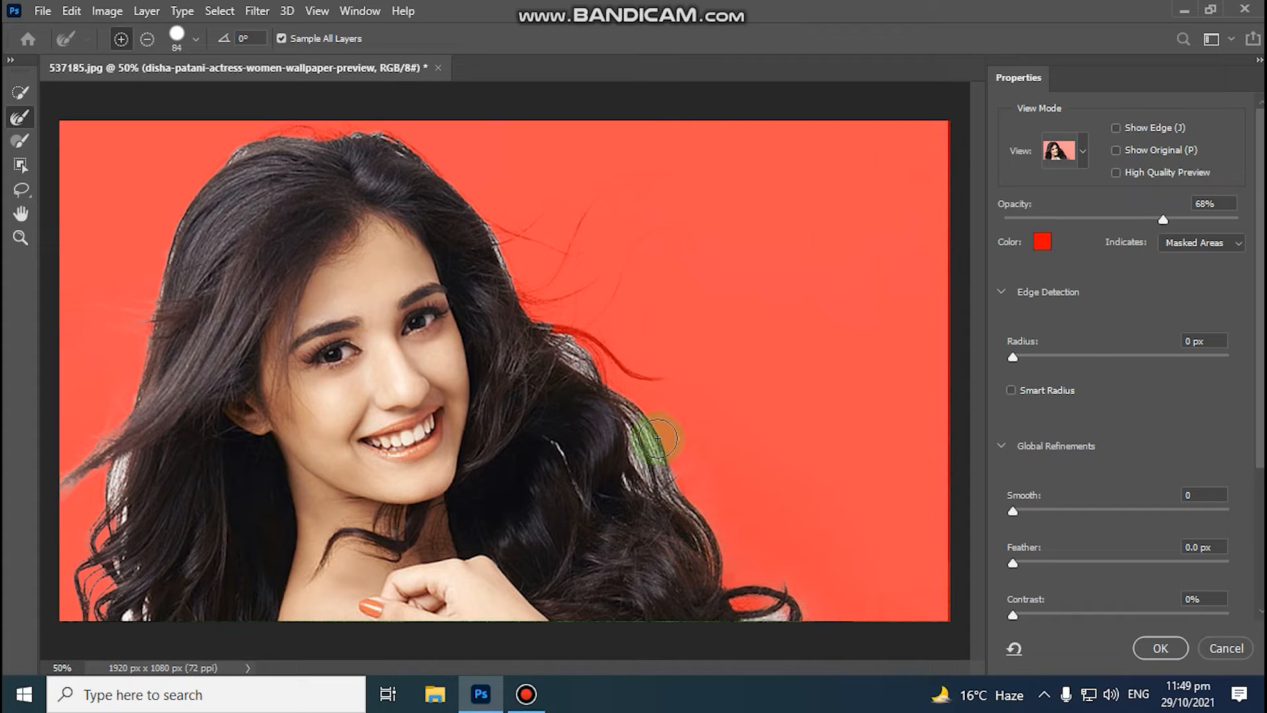
pyautogui.moveTo(570, 320)
pyautogui.mouseDown()
pyautogui.moveTo(669, 385)
pyautogui.moveTo(594, 363)
pyautogui.moveTo(618, 387)
pyautogui.moveTo(612, 375)
pyautogui.moveTo(683, 345)
pyautogui.moveTo(626, 336)
pyautogui.moveTo(652, 357)
pyautogui.moveTo(606, 312)
pyautogui.mouseUp()
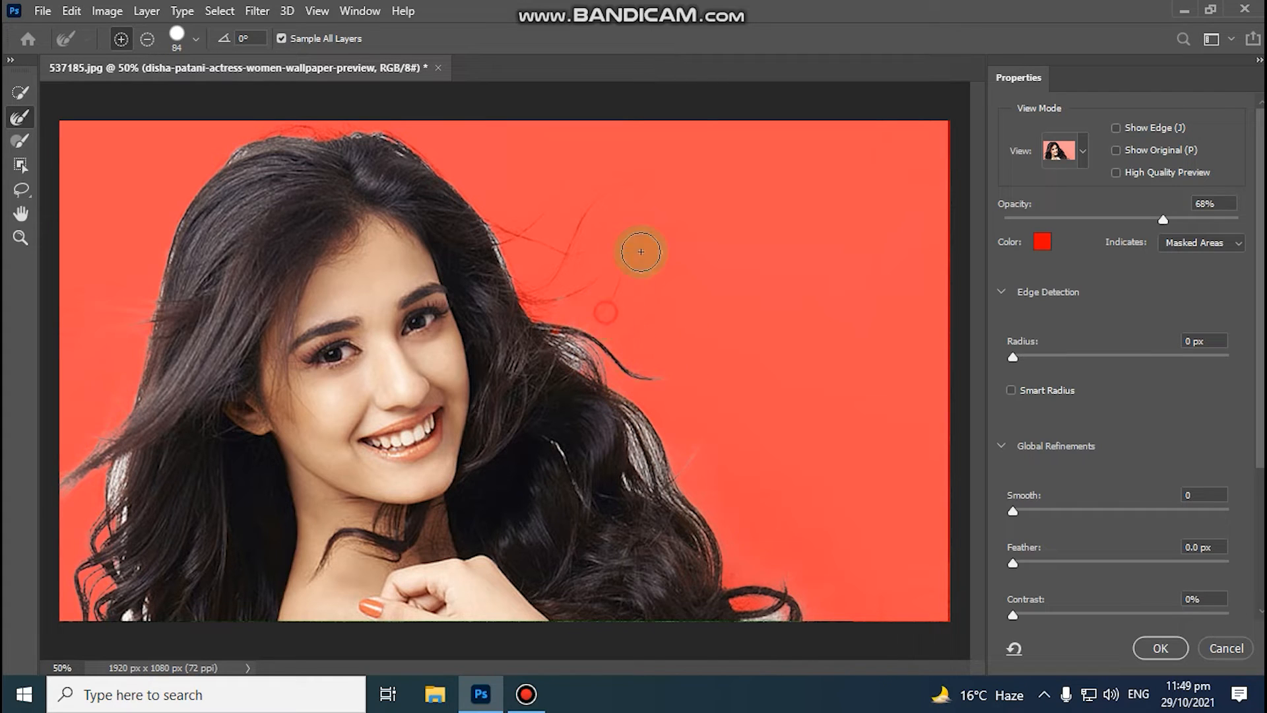
pyautogui.click(633, 331)
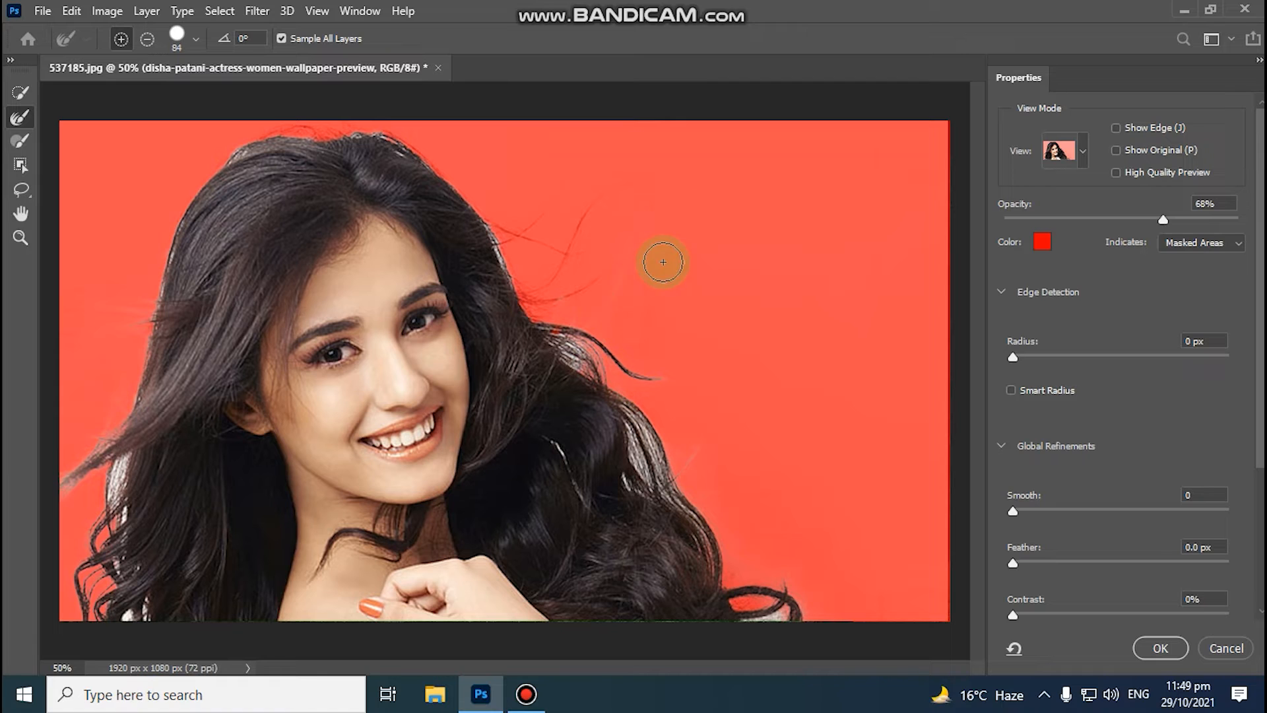
pyautogui.click(542, 296)
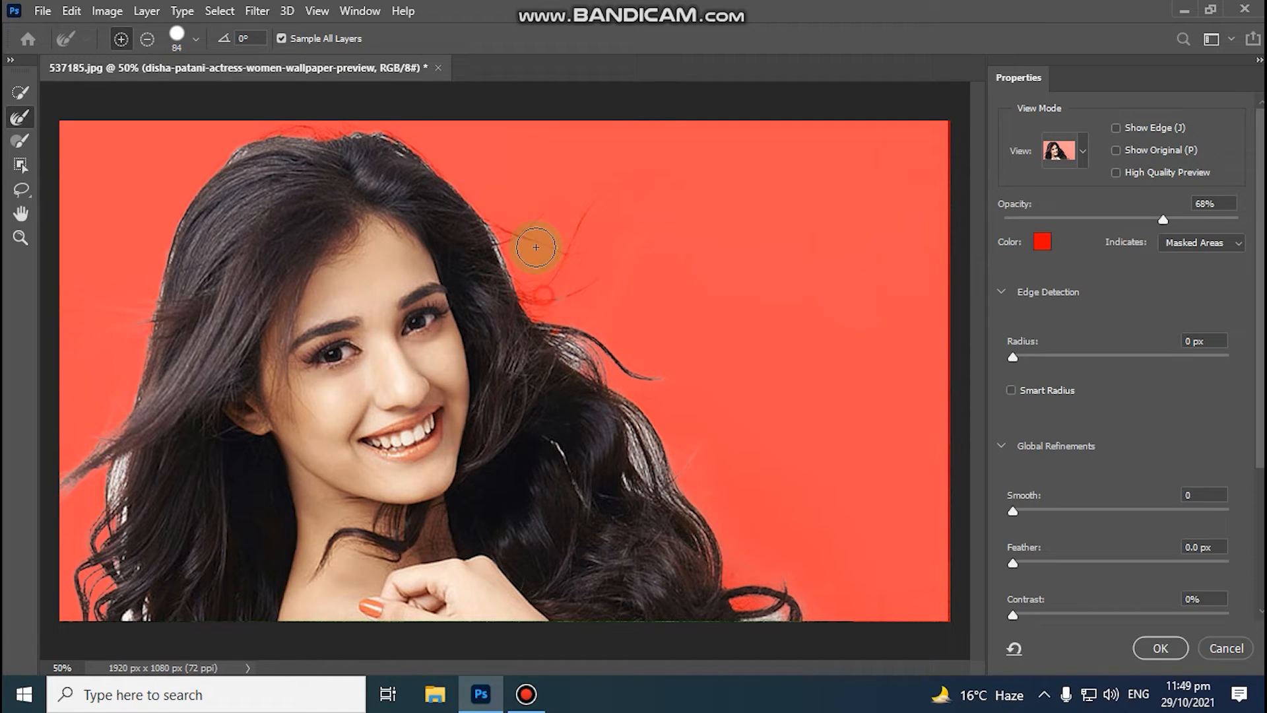
pyautogui.moveTo(529, 198)
pyautogui.mouseDown()
pyautogui.moveTo(504, 216)
pyautogui.moveTo(549, 294)
pyautogui.mouseUp()
pyautogui.moveTo(580, 213)
pyautogui.mouseDown()
pyautogui.moveTo(533, 287)
pyautogui.moveTo(598, 345)
pyautogui.moveTo(566, 248)
pyautogui.moveTo(540, 309)
pyautogui.moveTo(585, 262)
pyautogui.mouseUp()
# Refine the remaining hair edges around the crown, both sides and lower curls, and apply the selection as a layer mask.
pyautogui.click(397, 128)
pyautogui.moveTo(397, 128)
pyautogui.mouseDown()
pyautogui.moveTo(241, 132)
pyautogui.moveTo(446, 136)
pyautogui.moveTo(410, 125)
pyautogui.moveTo(540, 239)
pyautogui.moveTo(671, 259)
pyautogui.moveTo(584, 337)
pyautogui.moveTo(892, 476)
pyautogui.moveTo(914, 549)
pyautogui.moveTo(806, 616)
pyautogui.moveTo(755, 629)
pyautogui.moveTo(713, 614)
pyautogui.moveTo(664, 467)
pyautogui.moveTo(639, 432)
pyautogui.moveTo(631, 485)
pyautogui.moveTo(608, 367)
pyautogui.moveTo(622, 449)
pyautogui.moveTo(652, 475)
pyautogui.mouseUp()
pyautogui.click(417, 130)
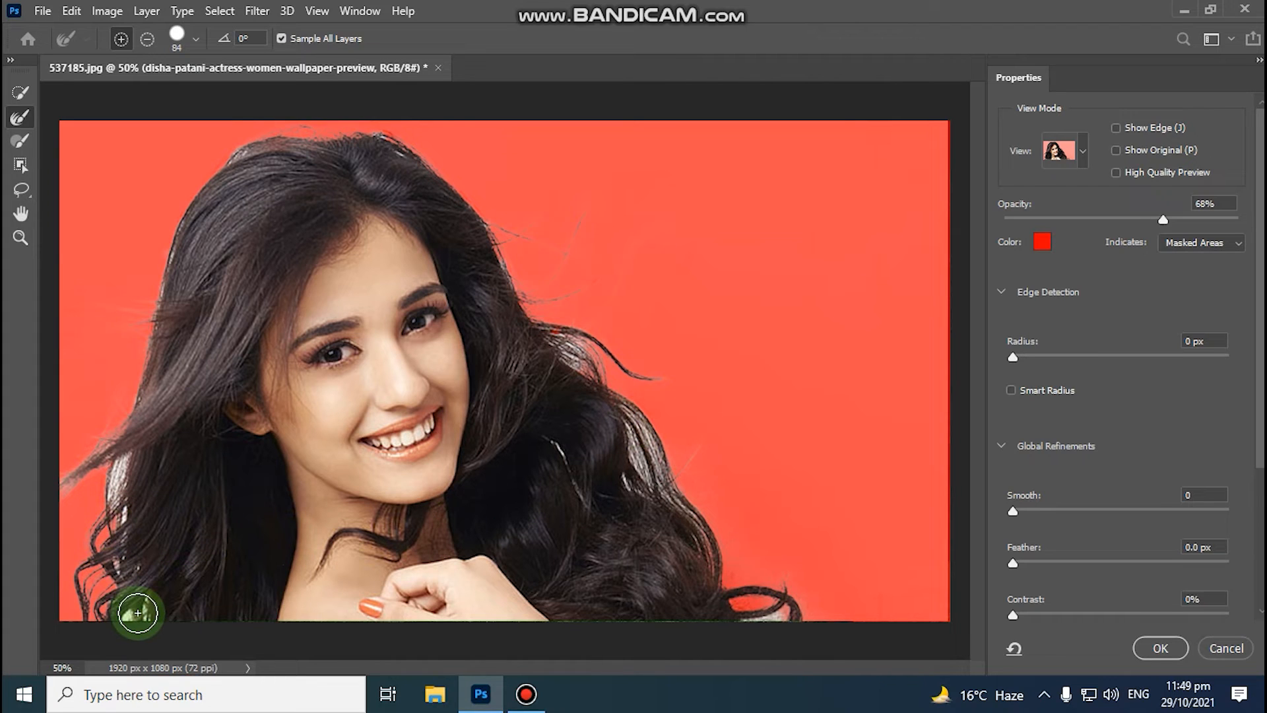
pyautogui.moveTo(126, 484)
pyautogui.mouseDown()
pyautogui.moveTo(106, 528)
pyautogui.moveTo(126, 456)
pyautogui.moveTo(119, 618)
pyautogui.moveTo(143, 607)
pyautogui.moveTo(126, 626)
pyautogui.moveTo(149, 609)
pyautogui.moveTo(137, 565)
pyautogui.mouseUp()
pyautogui.moveTo(584, 347)
pyautogui.mouseDown()
pyautogui.moveTo(556, 348)
pyautogui.moveTo(591, 375)
pyautogui.moveTo(574, 358)
pyautogui.moveTo(608, 432)
pyautogui.moveTo(627, 417)
pyautogui.moveTo(671, 523)
pyautogui.moveTo(623, 478)
pyautogui.moveTo(630, 497)
pyautogui.moveTo(612, 492)
pyautogui.moveTo(558, 434)
pyautogui.moveTo(577, 500)
pyautogui.moveTo(555, 459)
pyautogui.moveTo(612, 531)
pyautogui.moveTo(611, 416)
pyautogui.moveTo(622, 471)
pyautogui.moveTo(705, 528)
pyautogui.moveTo(735, 528)
pyautogui.moveTo(681, 513)
pyautogui.moveTo(741, 606)
pyautogui.moveTo(793, 614)
pyautogui.moveTo(752, 619)
pyautogui.moveTo(812, 616)
pyautogui.mouseUp()
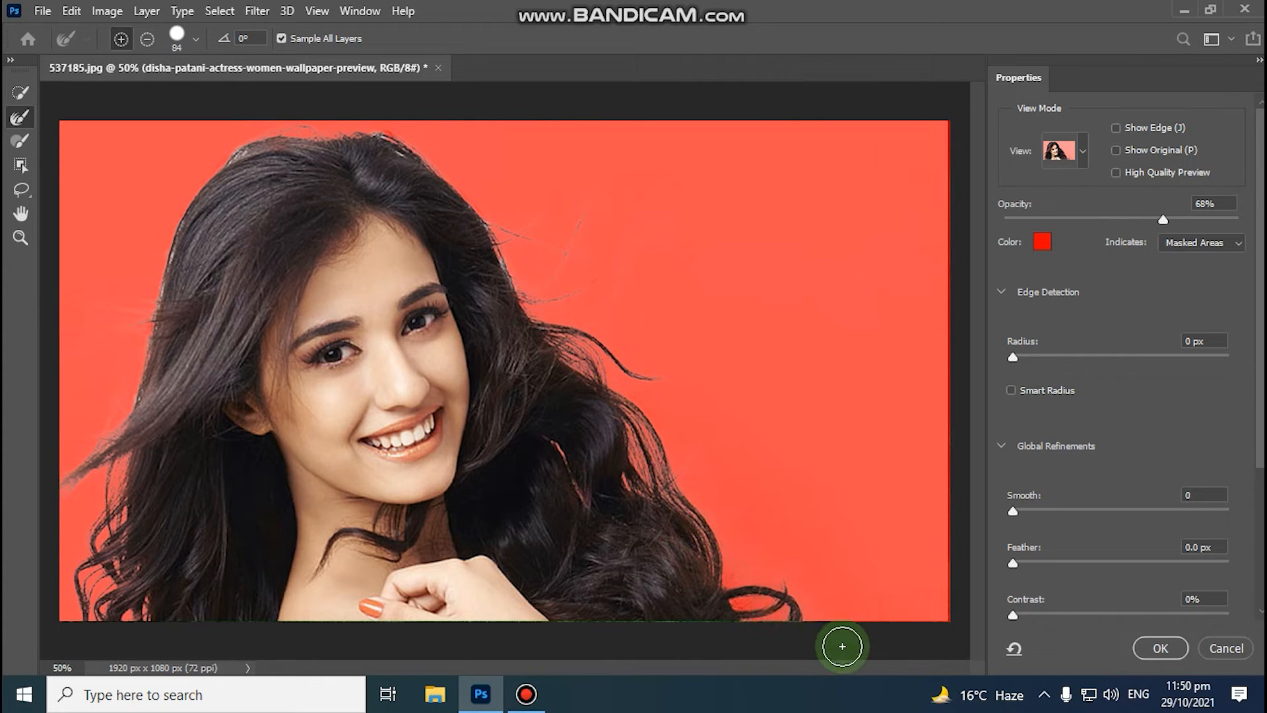
pyautogui.moveTo(165, 249)
pyautogui.mouseDown()
pyautogui.moveTo(172, 286)
pyautogui.moveTo(173, 235)
pyautogui.moveTo(149, 316)
pyautogui.mouseUp()
pyautogui.moveTo(230, 158)
pyautogui.mouseDown()
pyautogui.moveTo(257, 149)
pyautogui.moveTo(217, 159)
pyautogui.moveTo(376, 141)
pyautogui.moveTo(341, 176)
pyautogui.moveTo(402, 147)
pyautogui.moveTo(442, 166)
pyautogui.moveTo(479, 237)
pyautogui.mouseUp()
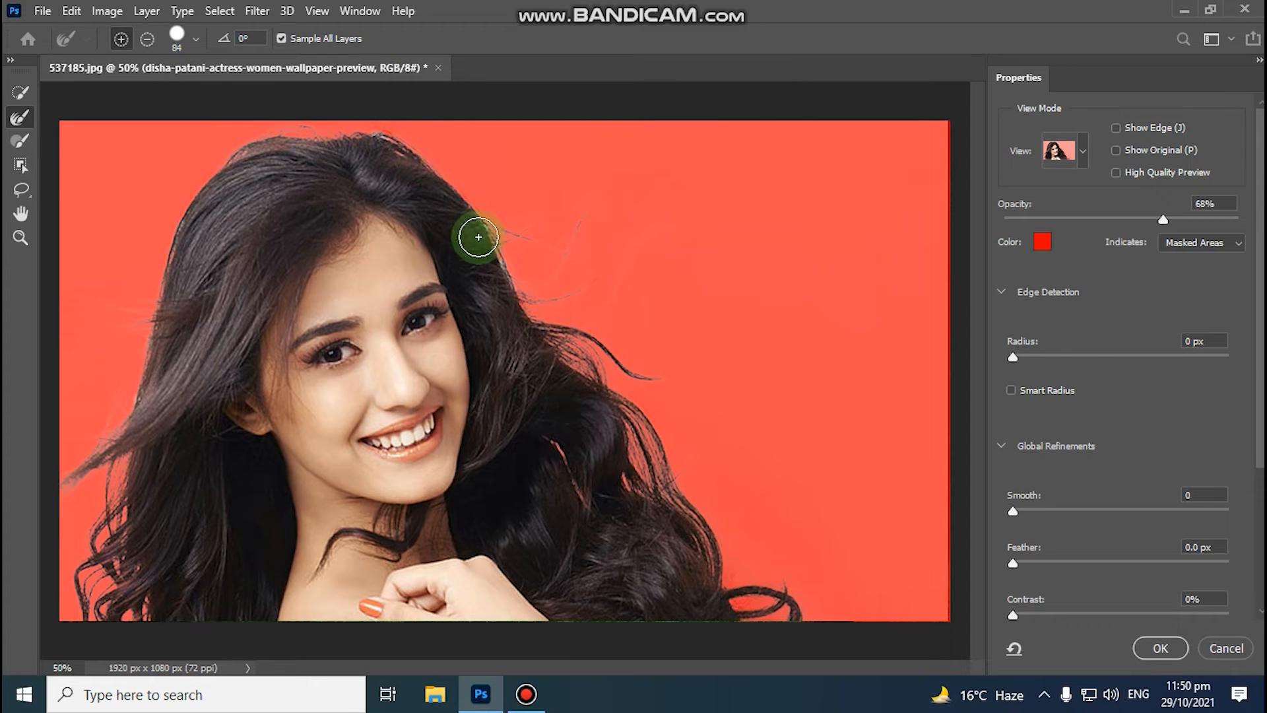
pyautogui.moveTo(506, 284)
pyautogui.mouseDown()
pyautogui.moveTo(499, 227)
pyautogui.moveTo(486, 246)
pyautogui.moveTo(99, 356)
pyautogui.mouseUp()
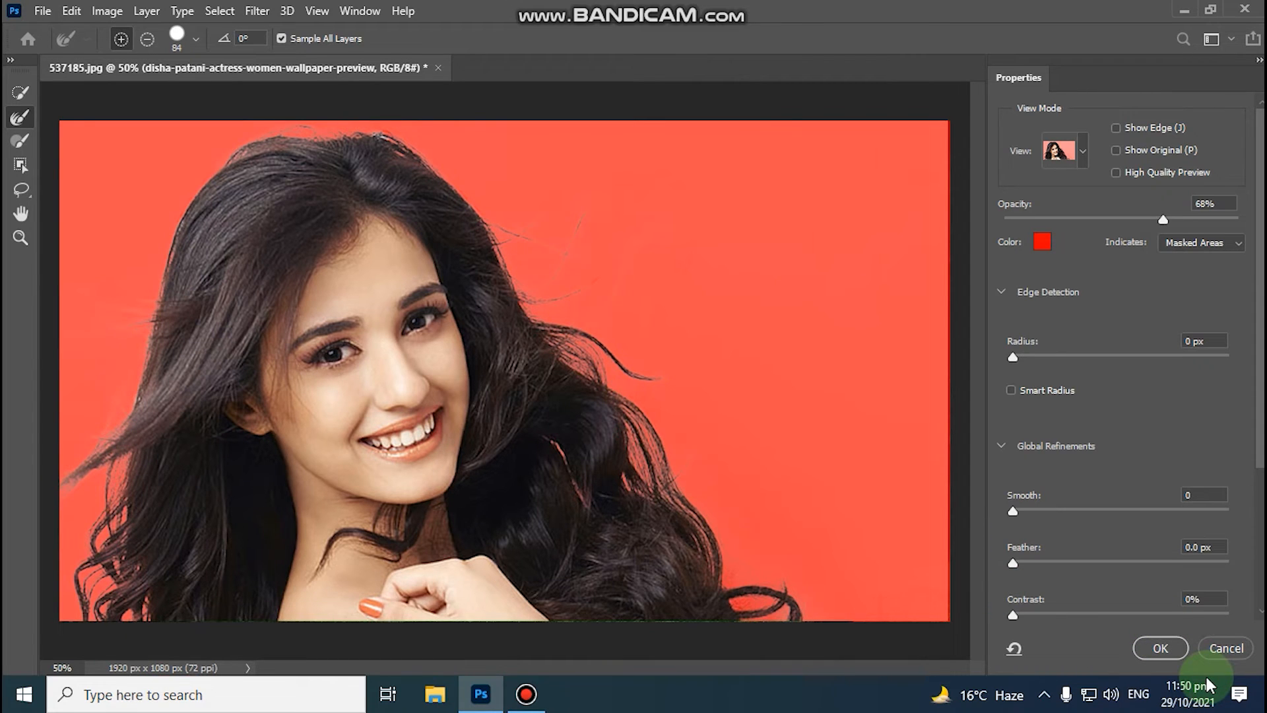
pyautogui.click(1159, 649)
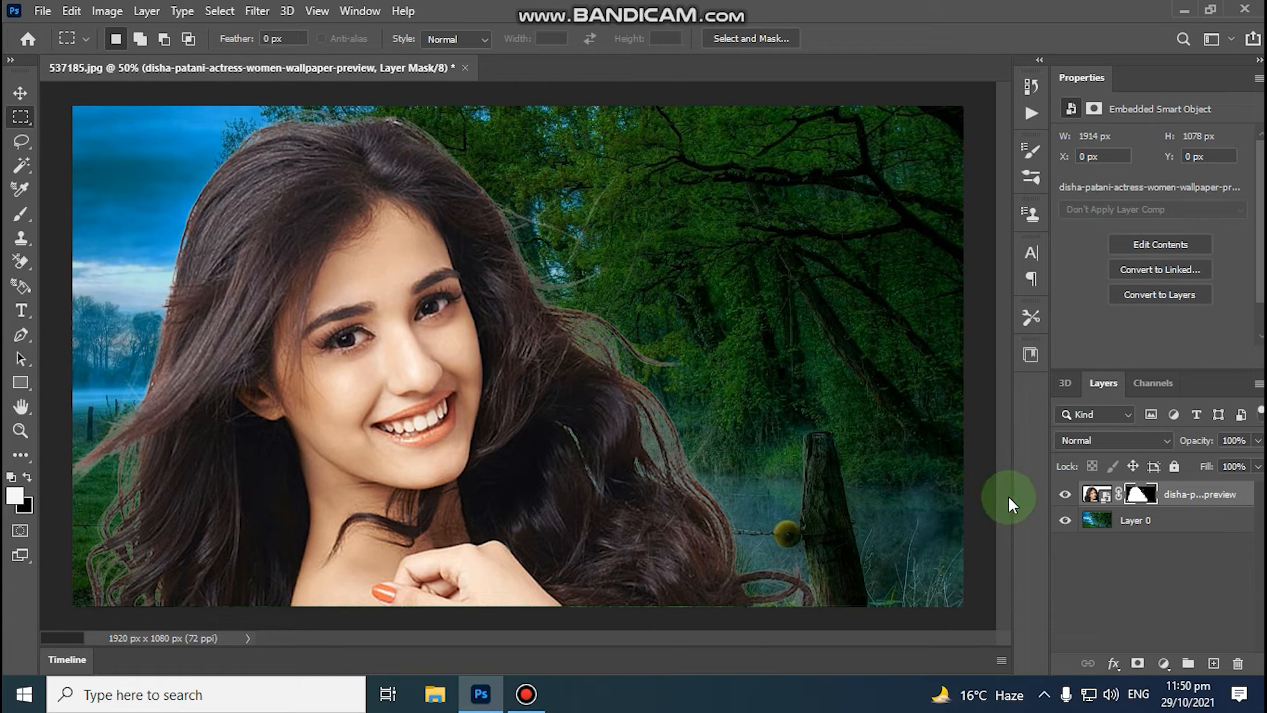
# Target the portrait layer's image instead of its mask and rasterize the smart object for use with the Smudge tool.
pyautogui.click(1094, 496)
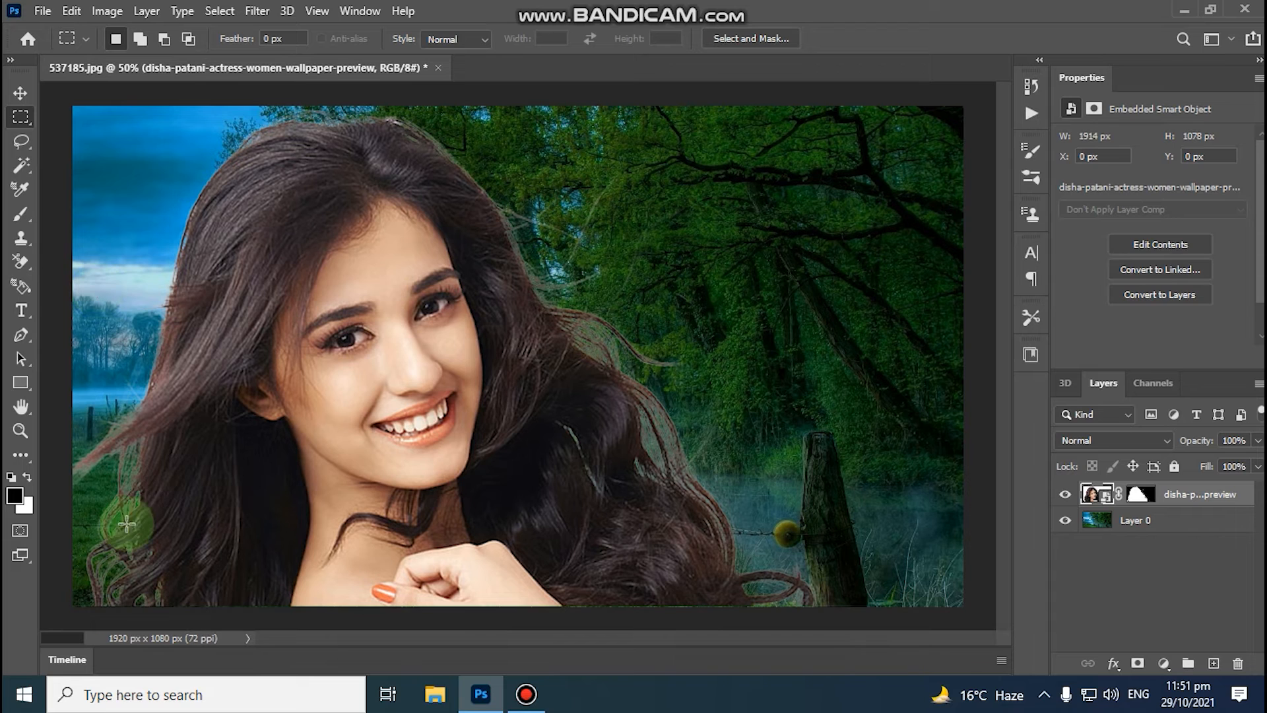
pyautogui.click(26, 452)
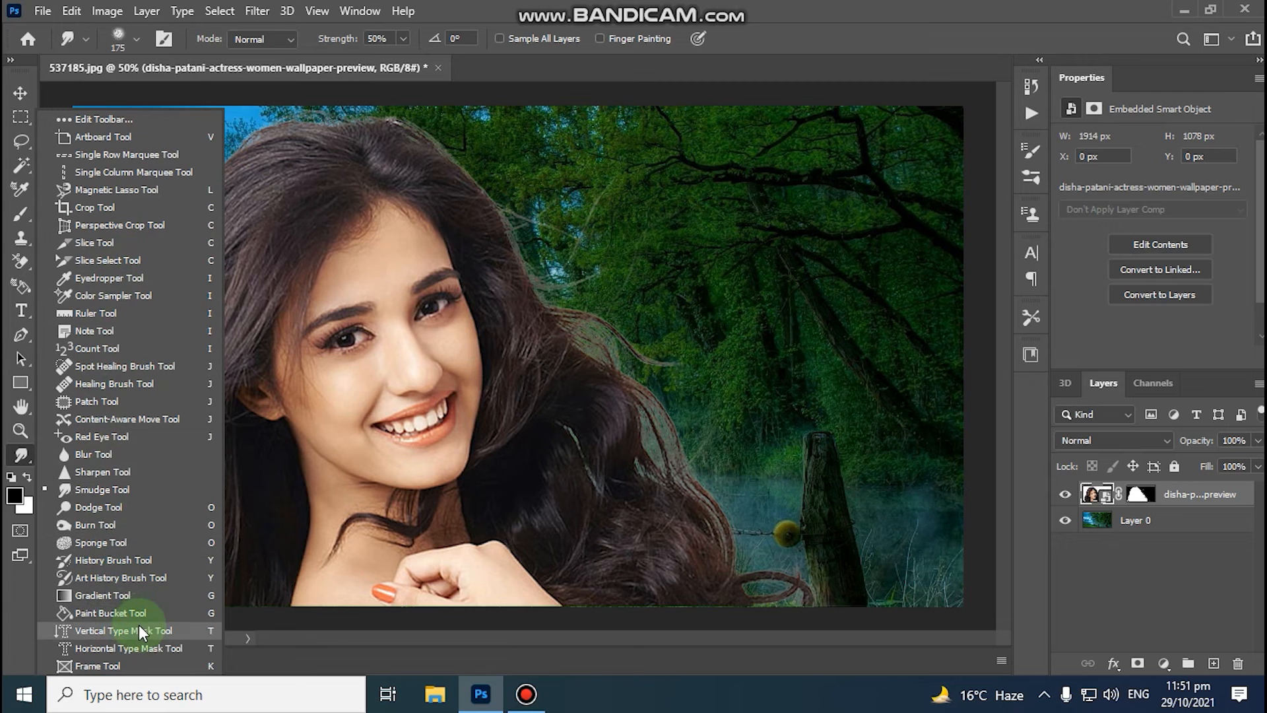
pyautogui.click(8, 599)
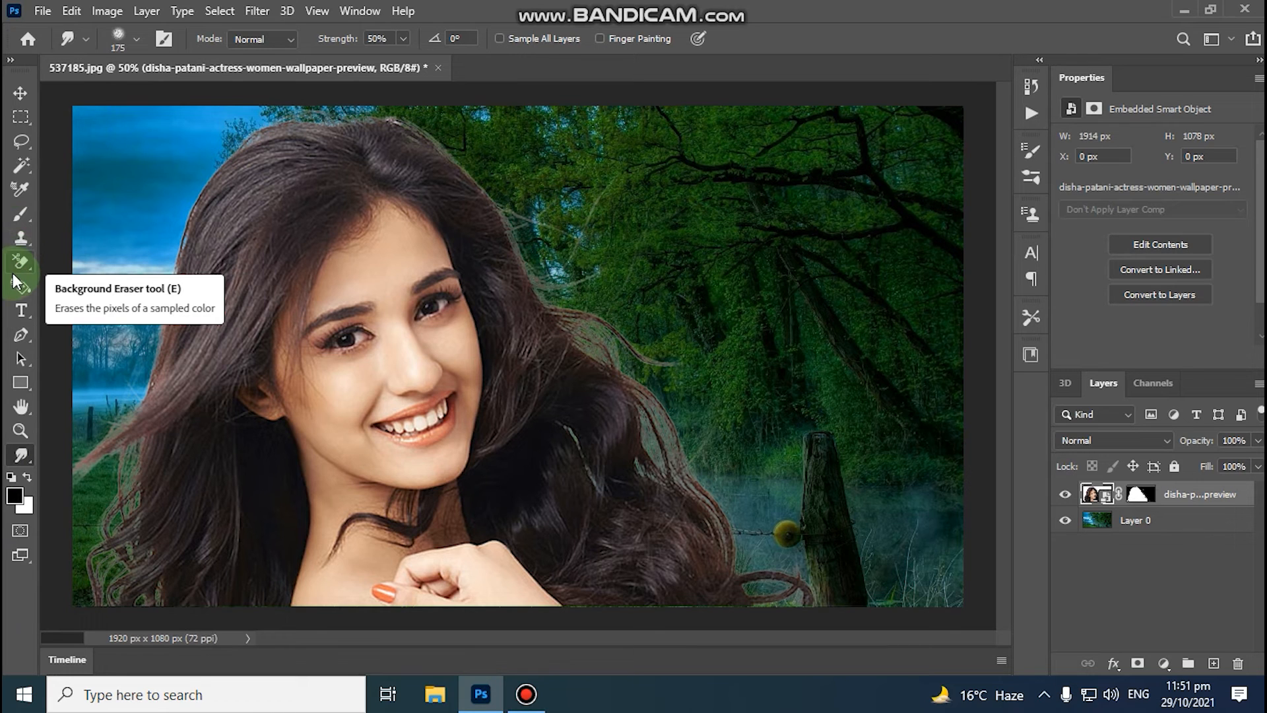
pyautogui.click(596, 189)
pyautogui.click(618, 289)
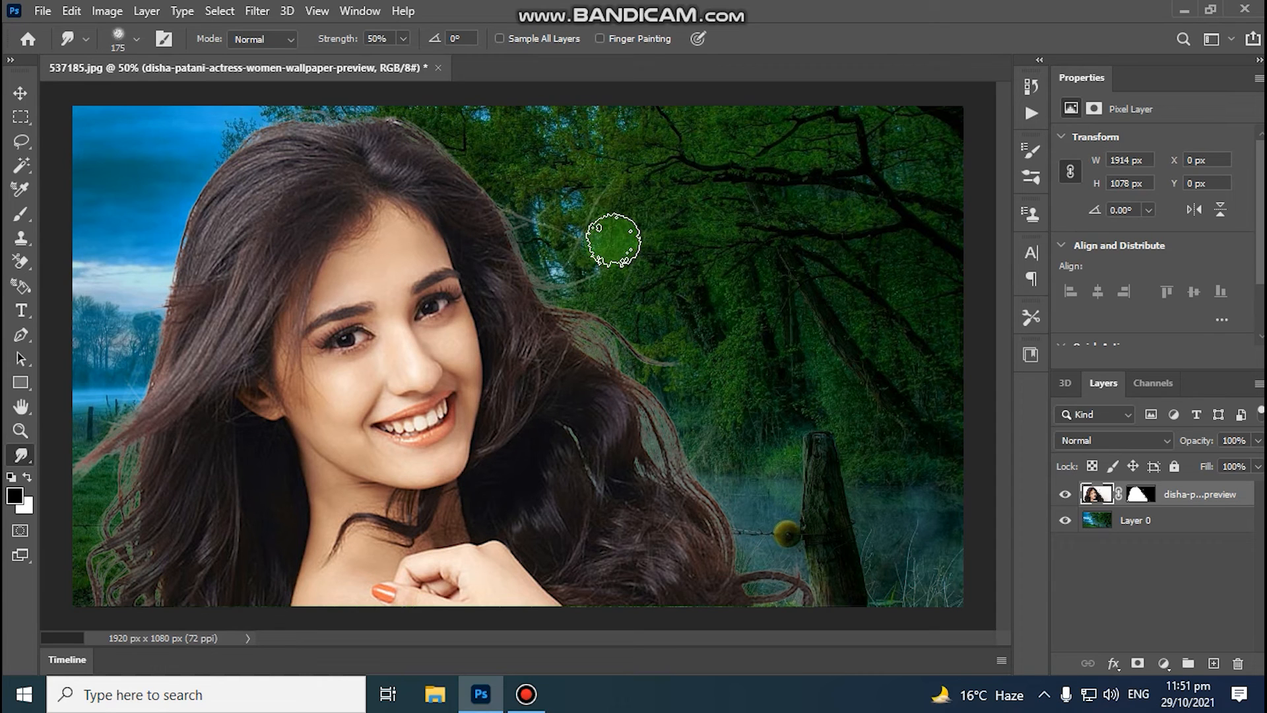
# Try smudging the hair edge at the upper right of the head, and undo the stroke.
pyautogui.click(136, 40)
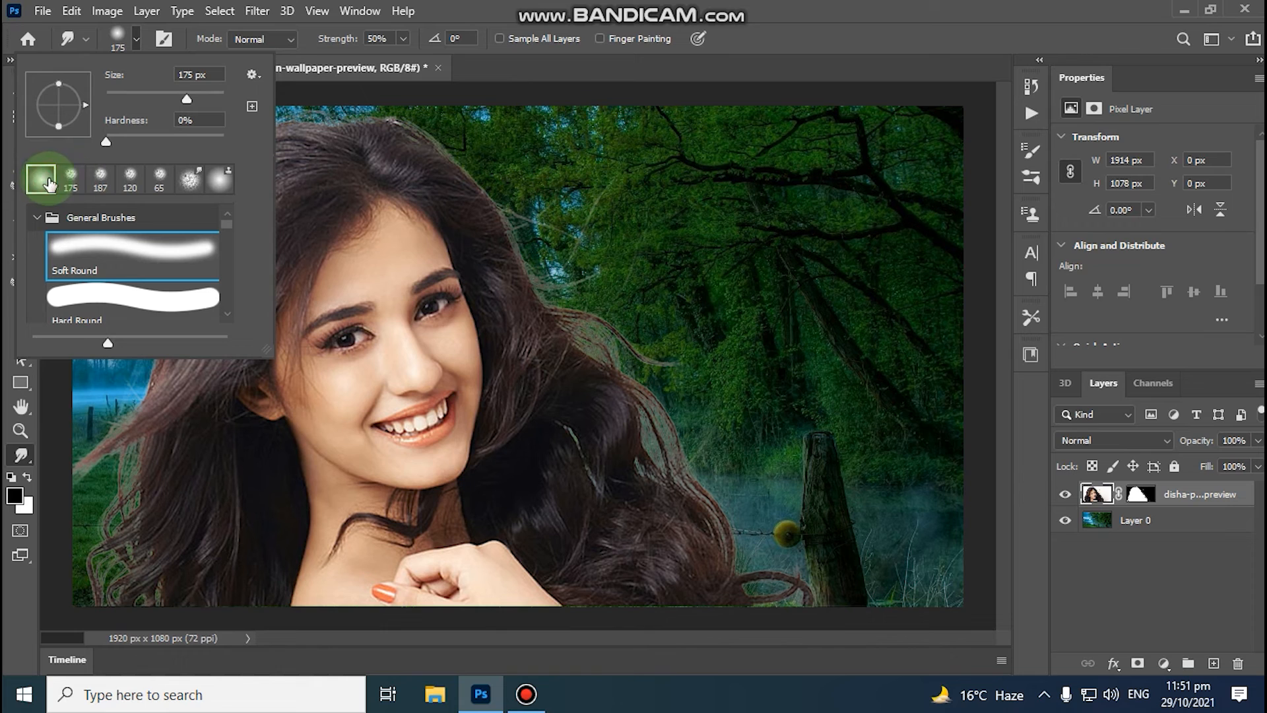
pyautogui.click(621, 167)
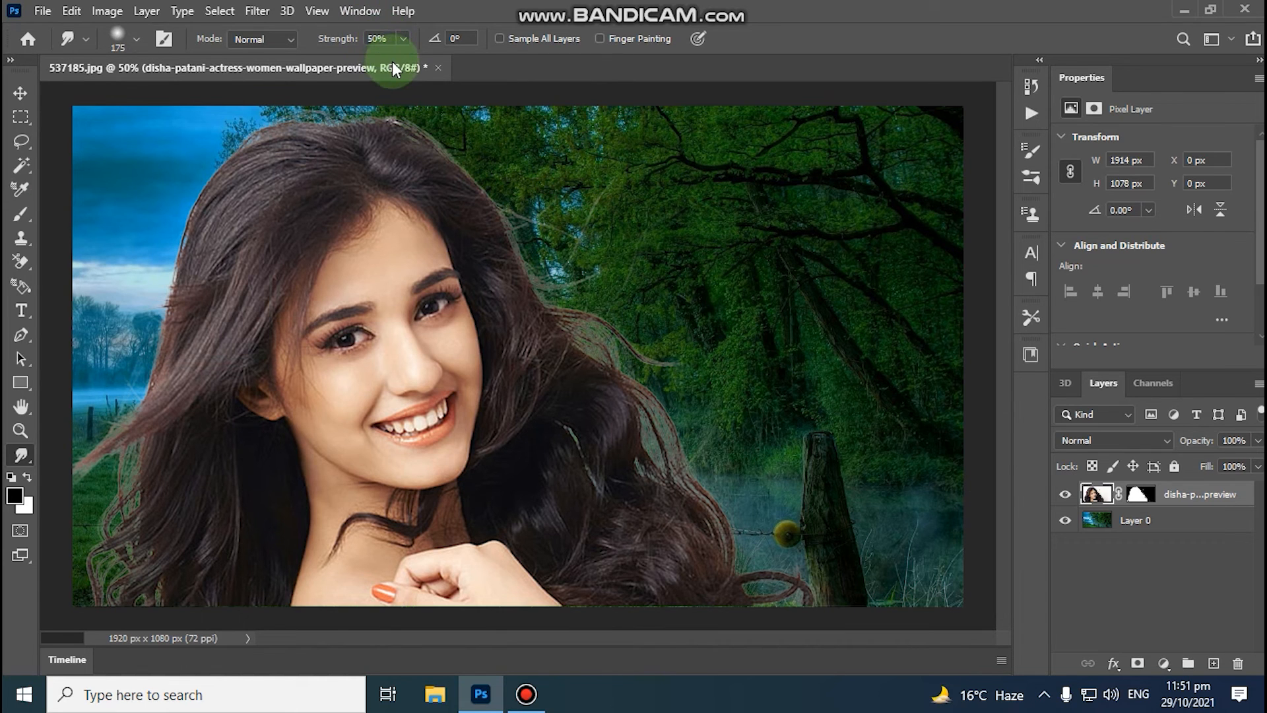
pyautogui.moveTo(420, 130)
pyautogui.mouseDown()
pyautogui.moveTo(483, 181)
pyautogui.moveTo(463, 150)
pyautogui.mouseUp()
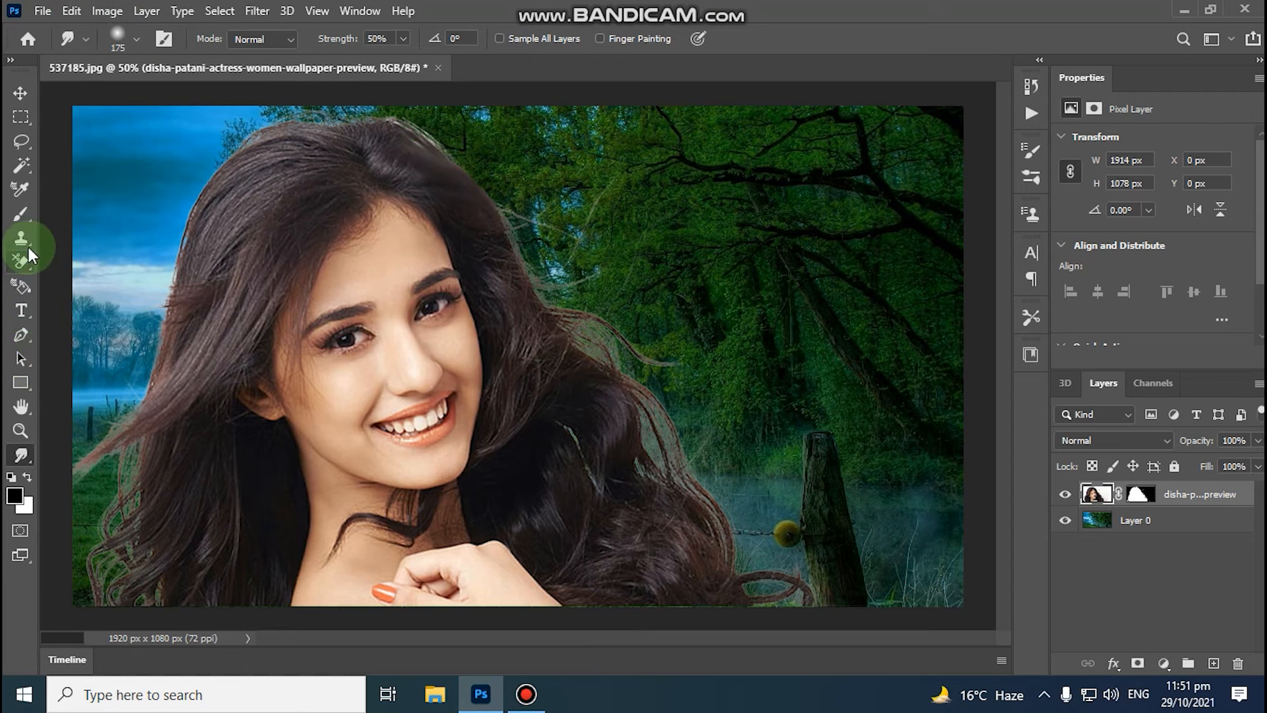
pyautogui.click(72, 12)
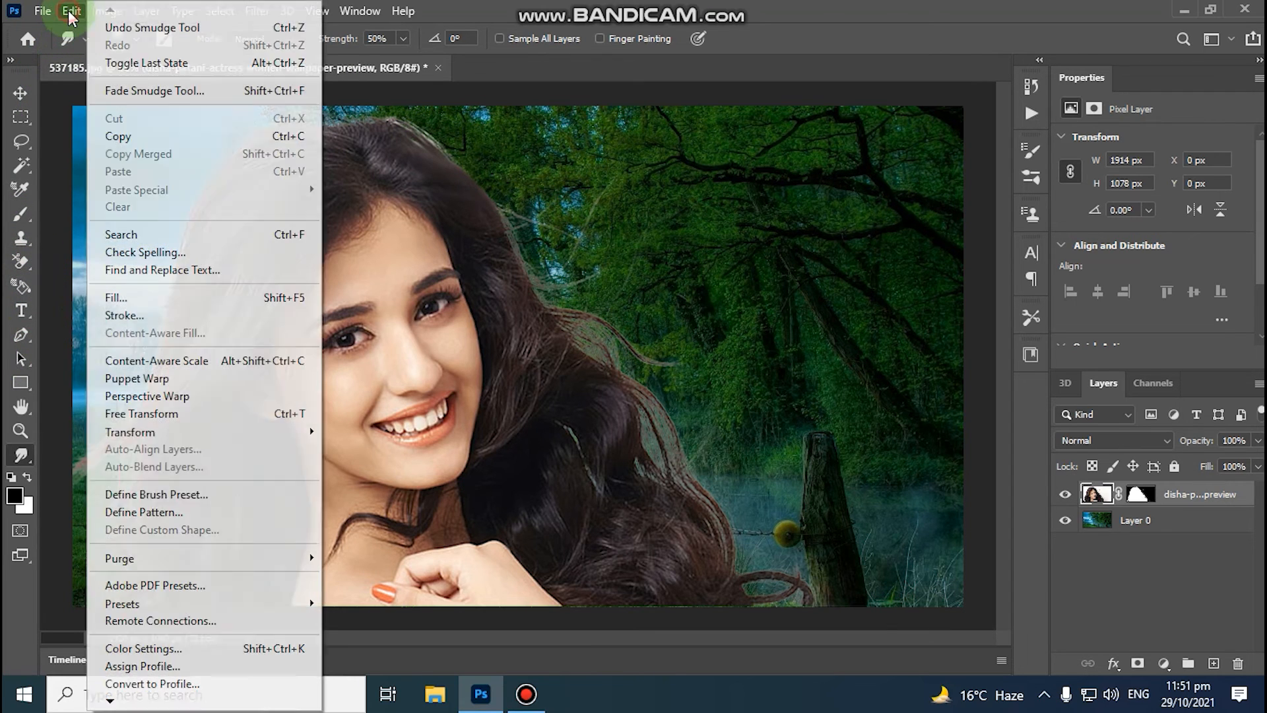
pyautogui.click(110, 33)
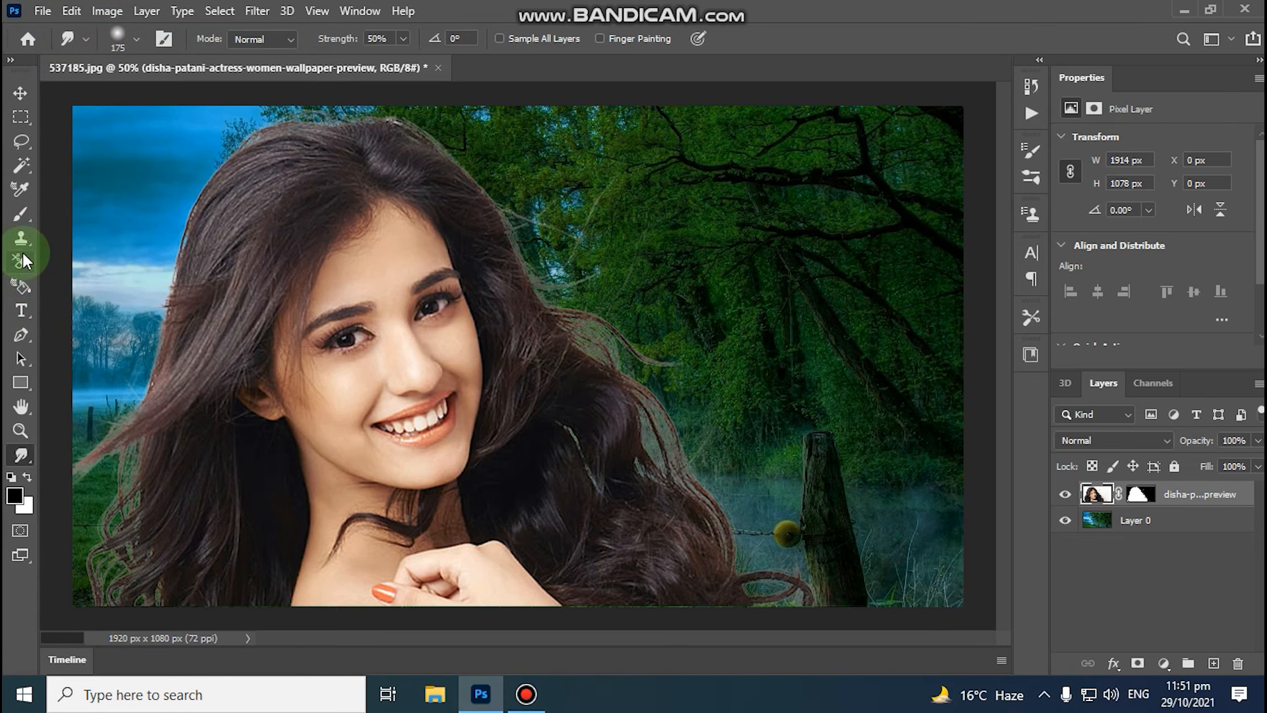
# Remove the light fringe around the outer hair strands with the Background Eraser tool.
pyautogui.click(26, 221)
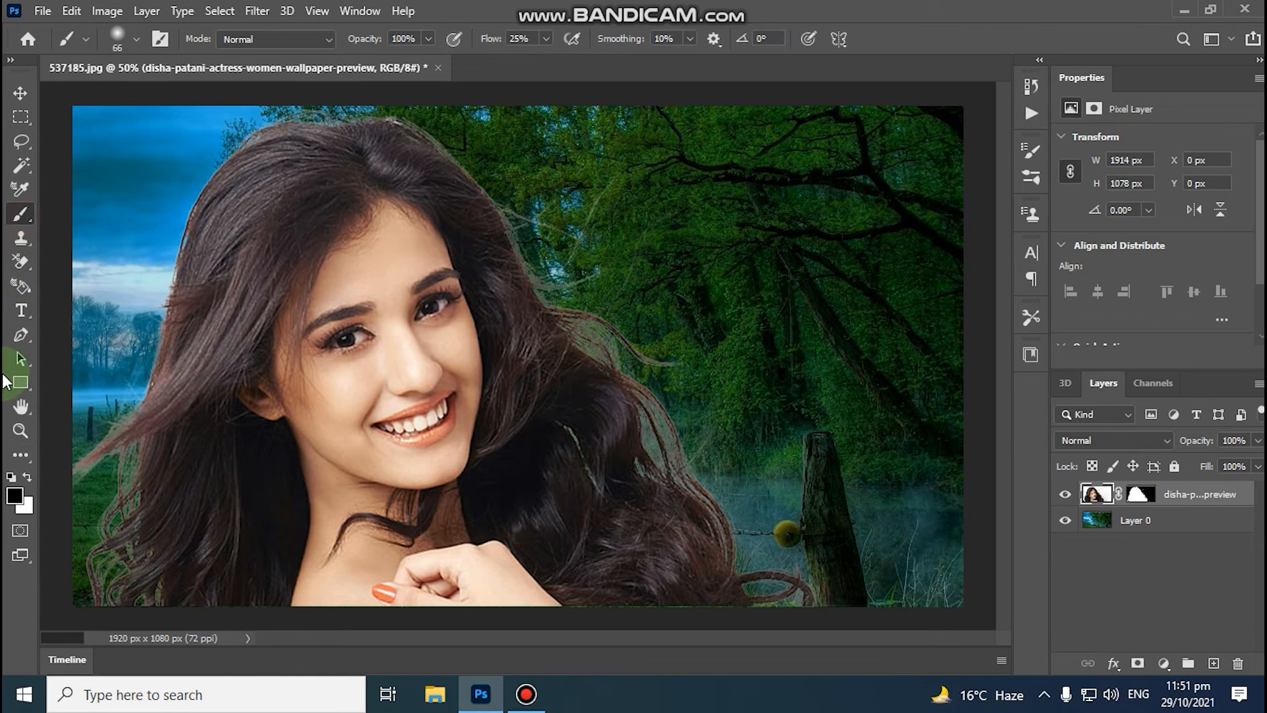
pyautogui.click(20, 262)
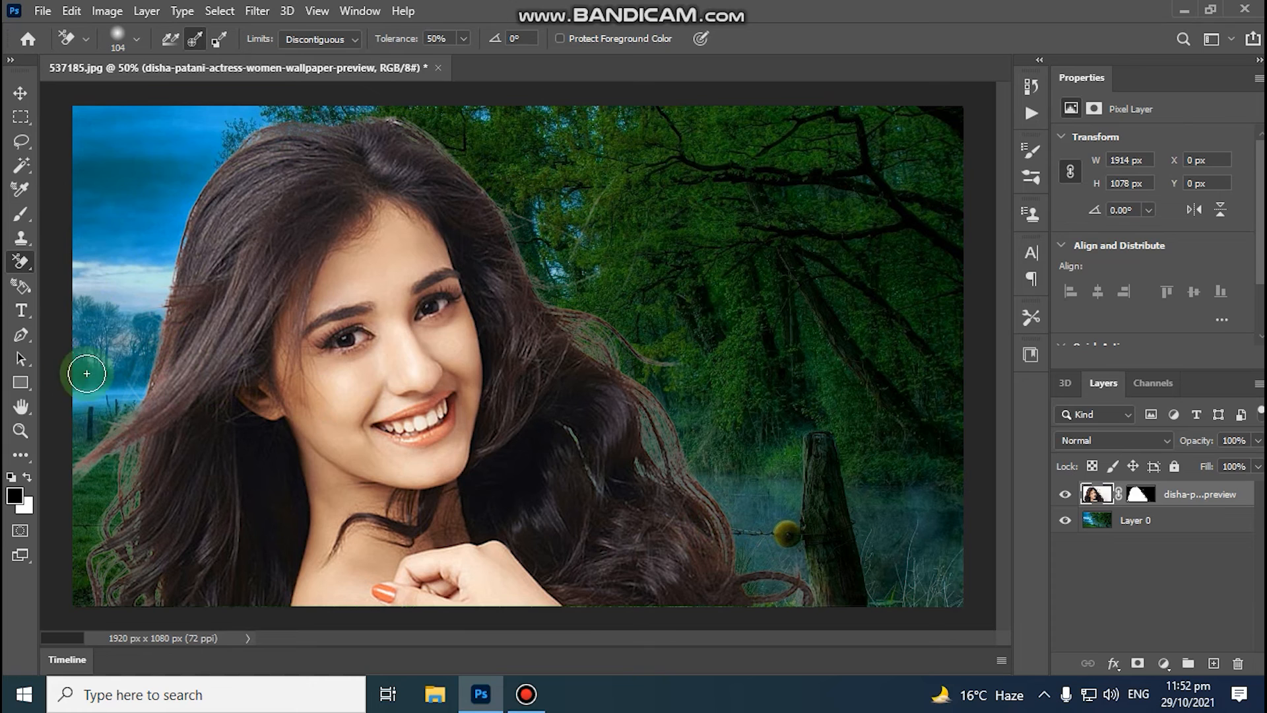
pyautogui.moveTo(132, 443)
pyautogui.mouseDown()
pyautogui.moveTo(111, 403)
pyautogui.moveTo(70, 472)
pyautogui.moveTo(98, 480)
pyautogui.moveTo(98, 493)
pyautogui.moveTo(113, 460)
pyautogui.moveTo(116, 490)
pyautogui.moveTo(87, 562)
pyautogui.moveTo(114, 604)
pyautogui.moveTo(173, 614)
pyautogui.mouseUp()
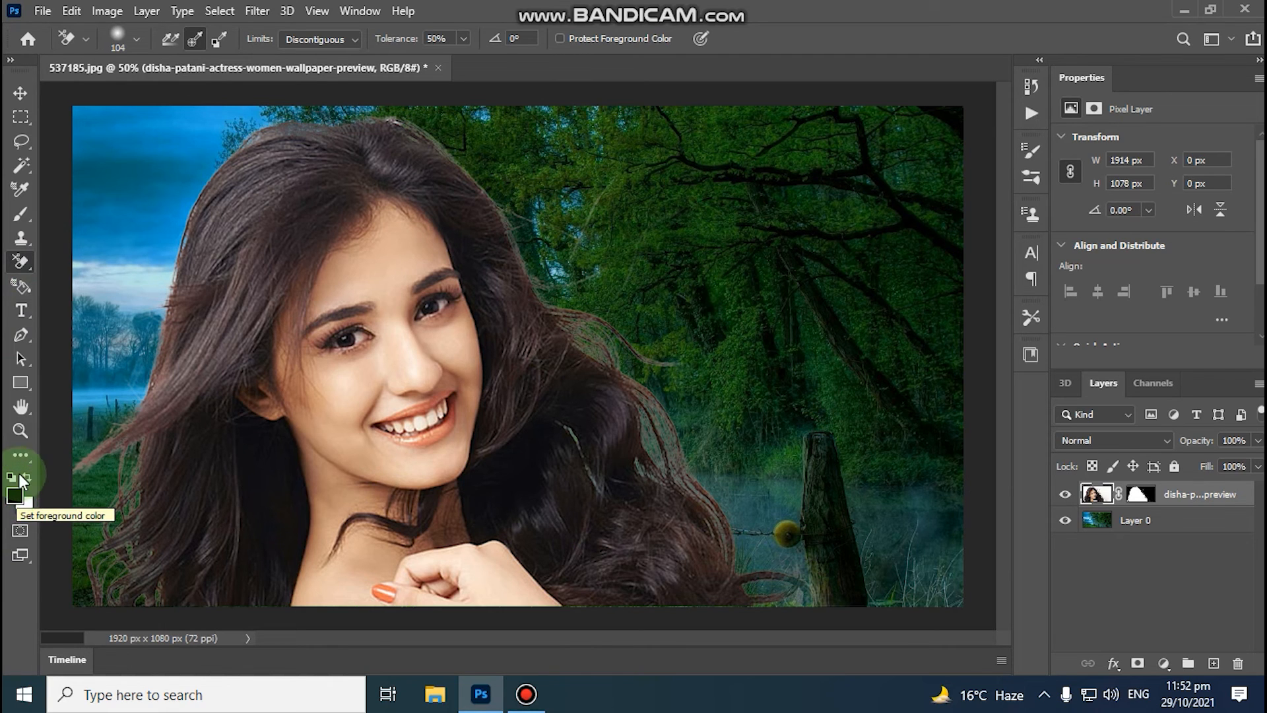
# Paint black over the pale hair edges on both sides of the portrait with a 100 px soft round brush.
pyautogui.click(22, 218)
pyautogui.rightClick(213, 230)
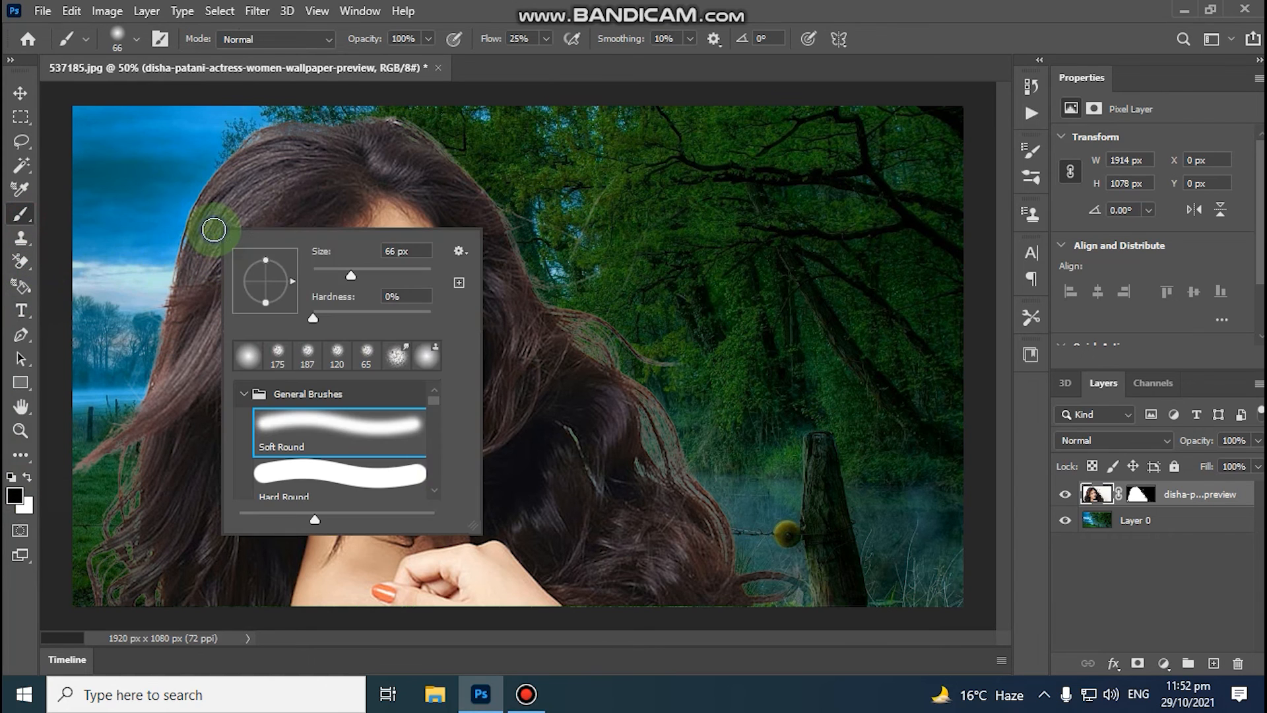
pyautogui.moveTo(351, 275); pyautogui.dragTo(372, 276)
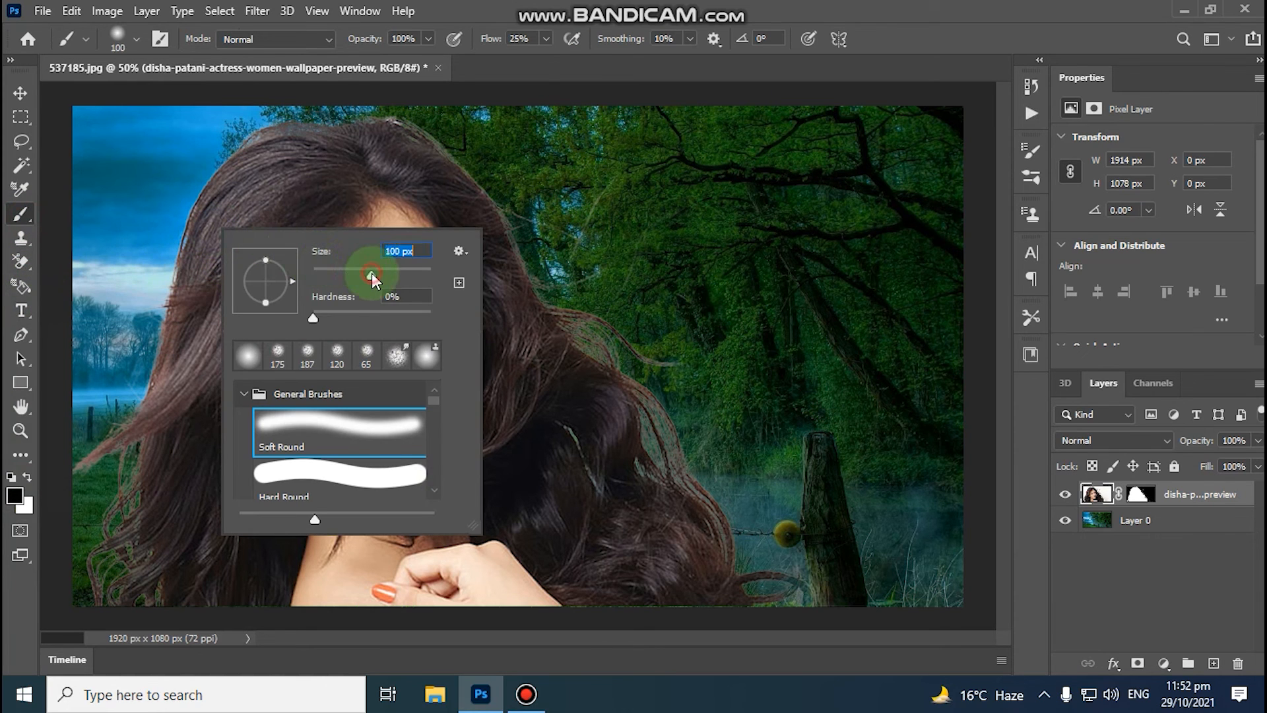
pyautogui.click(182, 328)
pyautogui.moveTo(139, 480)
pyautogui.mouseDown()
pyautogui.moveTo(143, 523)
pyautogui.moveTo(116, 569)
pyautogui.moveTo(108, 522)
pyautogui.moveTo(144, 459)
pyautogui.moveTo(98, 561)
pyautogui.moveTo(113, 608)
pyautogui.moveTo(161, 551)
pyautogui.moveTo(204, 613)
pyautogui.moveTo(209, 569)
pyautogui.moveTo(229, 597)
pyautogui.moveTo(254, 601)
pyautogui.mouseUp()
pyautogui.moveTo(547, 346)
pyautogui.mouseDown()
pyautogui.moveTo(488, 185)
pyautogui.moveTo(397, 123)
pyautogui.moveTo(447, 161)
pyautogui.moveTo(530, 281)
pyautogui.moveTo(648, 359)
pyautogui.moveTo(592, 353)
pyautogui.moveTo(586, 328)
pyautogui.moveTo(554, 333)
pyautogui.moveTo(657, 416)
pyautogui.moveTo(678, 475)
pyautogui.moveTo(662, 461)
pyautogui.moveTo(742, 575)
pyautogui.moveTo(783, 593)
pyautogui.moveTo(732, 593)
pyautogui.moveTo(772, 594)
pyautogui.moveTo(727, 529)
pyautogui.mouseUp()
pyautogui.moveTo(563, 243)
pyautogui.mouseDown()
pyautogui.moveTo(549, 212)
pyautogui.moveTo(592, 201)
pyautogui.moveTo(580, 264)
pyautogui.moveTo(544, 187)
pyautogui.moveTo(523, 204)
pyautogui.moveTo(577, 238)
pyautogui.moveTo(656, 212)
pyautogui.moveTo(620, 319)
pyautogui.moveTo(438, 275)
pyautogui.moveTo(252, 291)
pyautogui.moveTo(189, 232)
pyautogui.moveTo(167, 328)
pyautogui.moveTo(125, 386)
pyautogui.moveTo(171, 361)
pyautogui.moveTo(79, 462)
pyautogui.moveTo(170, 424)
pyautogui.moveTo(204, 275)
pyautogui.moveTo(184, 294)
pyautogui.moveTo(97, 649)
pyautogui.moveTo(85, 589)
pyautogui.moveTo(191, 134)
pyautogui.moveTo(269, 133)
pyautogui.moveTo(249, 135)
pyautogui.moveTo(198, 204)
pyautogui.moveTo(307, 117)
pyautogui.moveTo(348, 112)
pyautogui.moveTo(416, 133)
pyautogui.moveTo(538, 269)
pyautogui.moveTo(466, 158)
pyautogui.moveTo(558, 297)
pyautogui.moveTo(608, 700)
pyautogui.mouseUp()
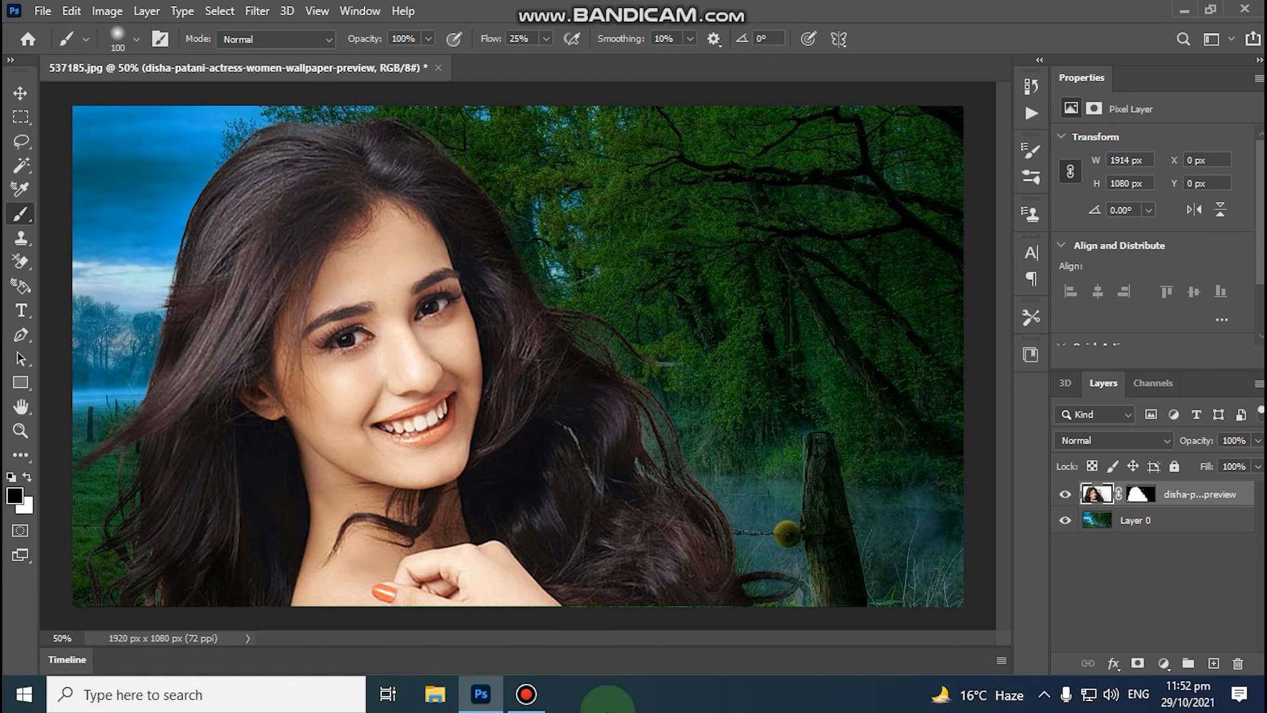